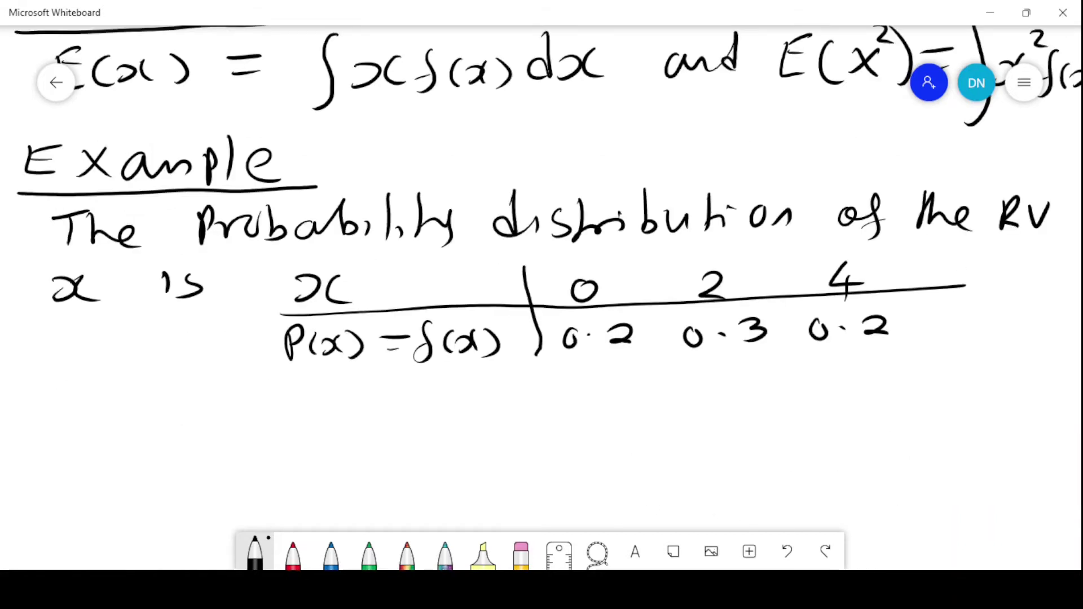
Write the last table entries, including the decimal point of the final probability.
{"action": "left_click_drag", "start_coordinate": [971, 249], "coordinate": [960, 273]}
{"action": "mouse_move", "coordinate": [942, 313]}
{"action": "left_mouse_down"}
{"action": "mouse_move", "coordinate": [995, 308]}
{"action": "mouse_move", "coordinate": [983, 336]}
{"action": "left_mouse_up"}
{"action": "left_click", "coordinate": [965, 322]}
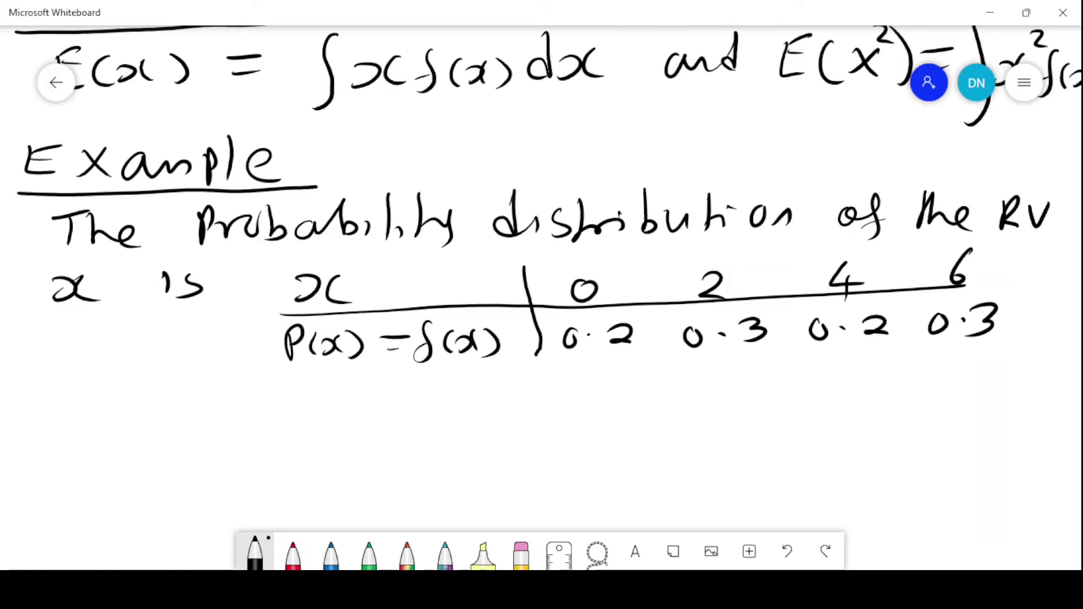
Label the example '(Discrete)' after the Example heading.
{"action": "mouse_move", "coordinate": [338, 143]}
{"action": "left_mouse_down"}
{"action": "mouse_move", "coordinate": [329, 180]}
{"action": "mouse_move", "coordinate": [383, 175]}
{"action": "left_mouse_up"}
{"action": "left_click_drag", "start_coordinate": [411, 152], "coordinate": [394, 176]}
{"action": "mouse_move", "coordinate": [438, 154]}
{"action": "left_mouse_down"}
{"action": "mouse_move", "coordinate": [435, 173]}
{"action": "mouse_move", "coordinate": [459, 163]}
{"action": "left_mouse_up"}
{"action": "mouse_move", "coordinate": [461, 164]}
{"action": "left_mouse_down"}
{"action": "mouse_move", "coordinate": [505, 164]}
{"action": "mouse_move", "coordinate": [518, 144]}
{"action": "mouse_move", "coordinate": [545, 172]}
{"action": "left_mouse_up"}
{"action": "mouse_move", "coordinate": [560, 134]}
{"action": "left_mouse_down"}
{"action": "mouse_move", "coordinate": [569, 139]}
{"action": "mouse_move", "coordinate": [556, 175]}
{"action": "left_mouse_up"}
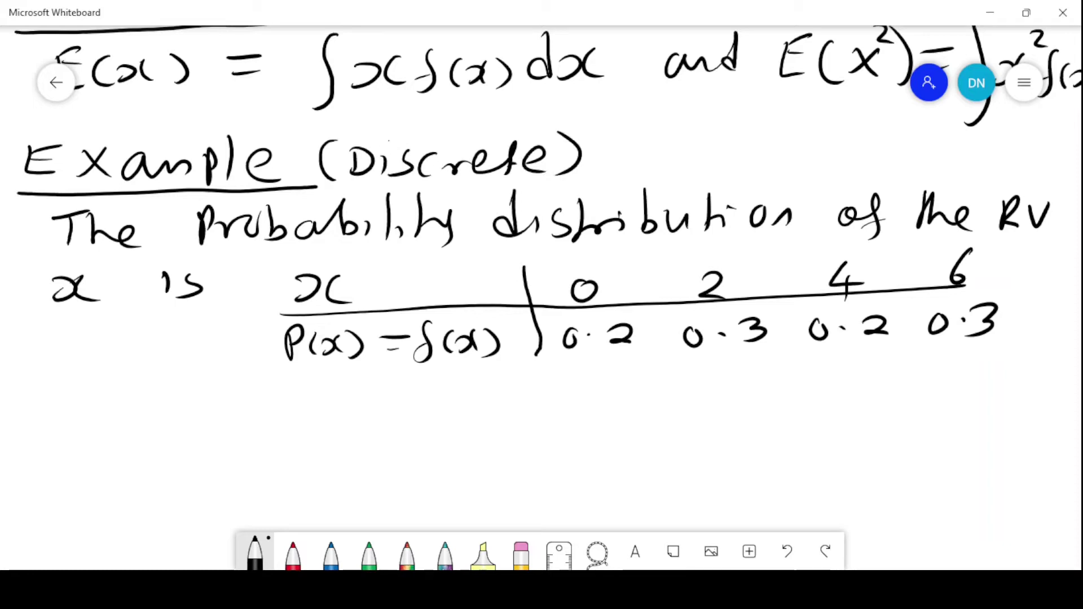
Below the table, write 'Find (a) E(x)'.
{"action": "mouse_move", "coordinate": [89, 386]}
{"action": "left_mouse_down"}
{"action": "mouse_move", "coordinate": [68, 389]}
{"action": "mouse_move", "coordinate": [63, 433]}
{"action": "left_mouse_up"}
{"action": "mouse_move", "coordinate": [90, 416]}
{"action": "left_mouse_down"}
{"action": "mouse_move", "coordinate": [90, 430]}
{"action": "mouse_move", "coordinate": [125, 432]}
{"action": "left_mouse_up"}
{"action": "left_click_drag", "start_coordinate": [157, 389], "coordinate": [160, 426]}
{"action": "left_click_drag", "start_coordinate": [153, 421], "coordinate": [161, 428]}
{"action": "left_click_drag", "start_coordinate": [223, 413], "coordinate": [235, 429]}
{"action": "left_click_drag", "start_coordinate": [209, 407], "coordinate": [206, 432]}
{"action": "mouse_move", "coordinate": [300, 396]}
{"action": "left_mouse_down"}
{"action": "mouse_move", "coordinate": [269, 430]}
{"action": "mouse_move", "coordinate": [296, 407]}
{"action": "left_mouse_up"}
{"action": "mouse_move", "coordinate": [332, 399]}
{"action": "left_mouse_down"}
{"action": "mouse_move", "coordinate": [322, 426]}
{"action": "mouse_move", "coordinate": [361, 421]}
{"action": "left_mouse_up"}
{"action": "mouse_move", "coordinate": [364, 401]}
{"action": "left_mouse_down"}
{"action": "mouse_move", "coordinate": [339, 424]}
{"action": "mouse_move", "coordinate": [383, 428]}
{"action": "left_mouse_up"}
Add part '(b) var(x)' to the question.
{"action": "left_click_drag", "start_coordinate": [463, 385], "coordinate": [497, 422]}
{"action": "mouse_move", "coordinate": [452, 406]}
{"action": "left_mouse_down"}
{"action": "mouse_move", "coordinate": [443, 418]}
{"action": "mouse_move", "coordinate": [469, 426]}
{"action": "left_mouse_up"}
{"action": "mouse_move", "coordinate": [534, 399]}
{"action": "left_mouse_down"}
{"action": "mouse_move", "coordinate": [562, 394]}
{"action": "mouse_move", "coordinate": [577, 417]}
{"action": "left_mouse_up"}
{"action": "left_click_drag", "start_coordinate": [592, 407], "coordinate": [615, 400]}
{"action": "mouse_move", "coordinate": [631, 391]}
{"action": "left_mouse_down"}
{"action": "mouse_move", "coordinate": [638, 415]}
{"action": "mouse_move", "coordinate": [672, 413]}
{"action": "left_mouse_up"}
{"action": "mouse_move", "coordinate": [673, 395]}
{"action": "left_mouse_down"}
{"action": "mouse_move", "coordinate": [650, 415]}
{"action": "mouse_move", "coordinate": [677, 416]}
{"action": "left_mouse_up"}
Write the formula E(x) = Σx·P(x) beneath the question.
{"action": "mouse_move", "coordinate": [84, 466]}
{"action": "left_mouse_down"}
{"action": "mouse_move", "coordinate": [107, 497]}
{"action": "mouse_move", "coordinate": [107, 463]}
{"action": "mouse_move", "coordinate": [168, 477]}
{"action": "mouse_move", "coordinate": [170, 492]}
{"action": "left_mouse_up"}
{"action": "mouse_move", "coordinate": [179, 465]}
{"action": "left_mouse_down"}
{"action": "mouse_move", "coordinate": [184, 498]}
{"action": "mouse_move", "coordinate": [248, 470]}
{"action": "left_mouse_up"}
{"action": "left_click_drag", "start_coordinate": [218, 491], "coordinate": [318, 463]}
{"action": "mouse_move", "coordinate": [273, 469]}
{"action": "left_mouse_down"}
{"action": "mouse_move", "coordinate": [275, 499]}
{"action": "mouse_move", "coordinate": [306, 498]}
{"action": "left_mouse_up"}
{"action": "mouse_move", "coordinate": [326, 486]}
{"action": "left_mouse_down"}
{"action": "mouse_move", "coordinate": [347, 478]}
{"action": "mouse_move", "coordinate": [404, 495]}
{"action": "mouse_move", "coordinate": [408, 482]}
{"action": "left_mouse_up"}
{"action": "mouse_move", "coordinate": [439, 466]}
{"action": "left_mouse_down"}
{"action": "mouse_move", "coordinate": [429, 494]}
{"action": "mouse_move", "coordinate": [458, 494]}
{"action": "left_mouse_up"}
{"action": "mouse_move", "coordinate": [464, 471]}
{"action": "left_mouse_down"}
{"action": "mouse_move", "coordinate": [456, 491]}
{"action": "mouse_move", "coordinate": [473, 499]}
{"action": "left_mouse_up"}
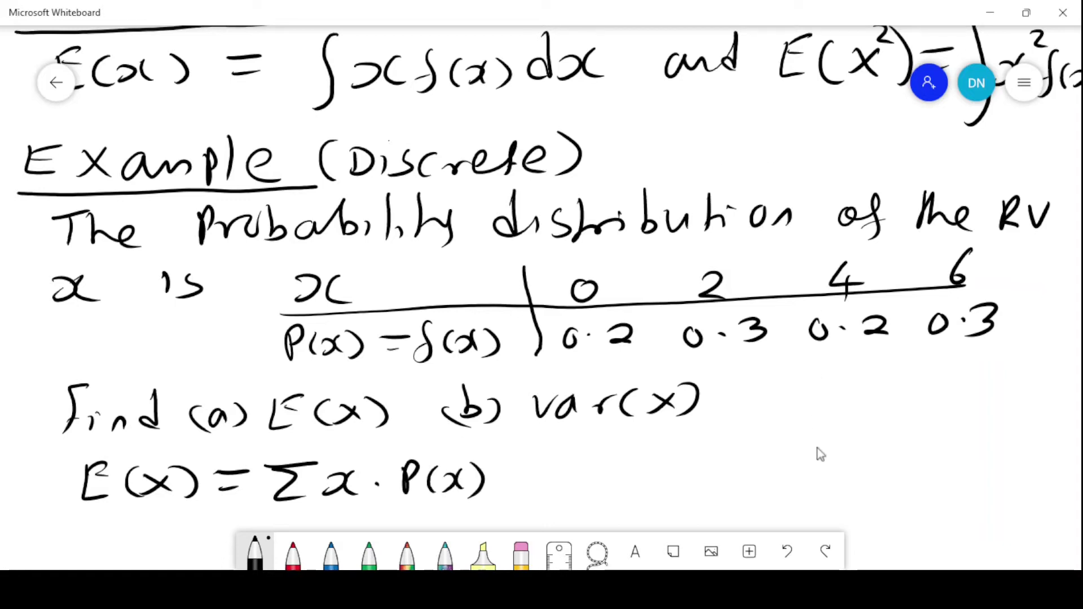
Start the substitution line with '= 0(0.2) + 2(0.3)'.
{"action": "left_click_drag", "start_coordinate": [818, 464], "coordinate": [814, 290]}
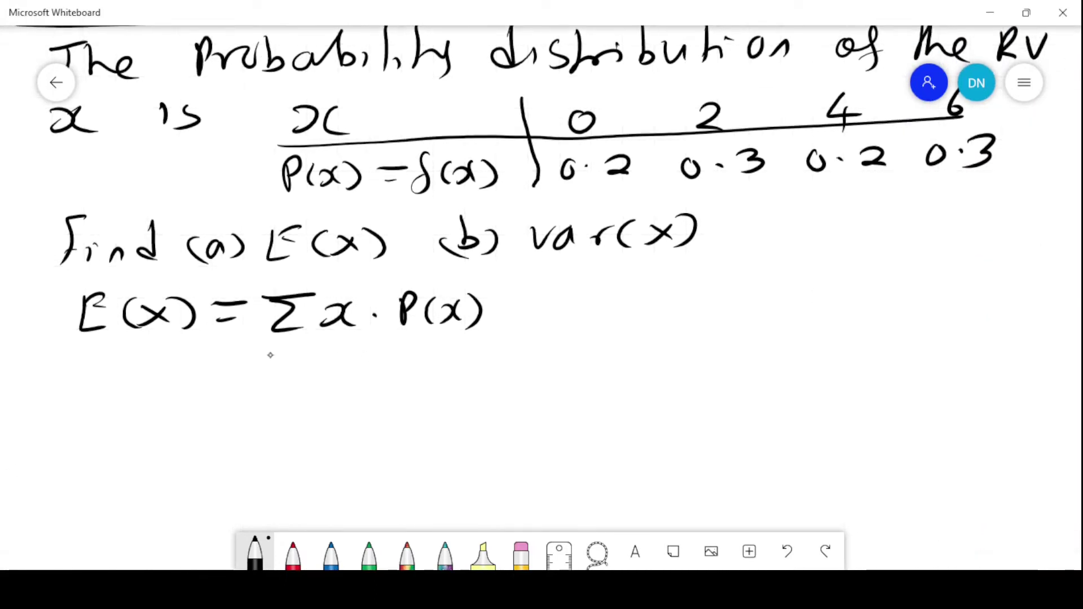
{"action": "left_click_drag", "start_coordinate": [152, 381], "coordinate": [183, 384]}
{"action": "mouse_move", "coordinate": [158, 398]}
{"action": "left_mouse_down"}
{"action": "mouse_move", "coordinate": [188, 396]}
{"action": "mouse_move", "coordinate": [235, 377]}
{"action": "left_mouse_up"}
{"action": "left_click_drag", "start_coordinate": [277, 366], "coordinate": [270, 409]}
{"action": "mouse_move", "coordinate": [295, 385]}
{"action": "left_mouse_down"}
{"action": "mouse_move", "coordinate": [284, 391]}
{"action": "mouse_move", "coordinate": [338, 398]}
{"action": "left_mouse_up"}
{"action": "left_click", "coordinate": [305, 389]}
{"action": "mouse_move", "coordinate": [344, 372]}
{"action": "left_mouse_down"}
{"action": "mouse_move", "coordinate": [357, 382]}
{"action": "mouse_move", "coordinate": [349, 404]}
{"action": "left_mouse_up"}
{"action": "mouse_move", "coordinate": [394, 369]}
{"action": "left_mouse_down"}
{"action": "mouse_move", "coordinate": [393, 398]}
{"action": "mouse_move", "coordinate": [409, 387]}
{"action": "left_mouse_up"}
{"action": "mouse_move", "coordinate": [433, 376]}
{"action": "left_mouse_down"}
{"action": "mouse_move", "coordinate": [434, 391]}
{"action": "mouse_move", "coordinate": [450, 389]}
{"action": "left_mouse_up"}
{"action": "mouse_move", "coordinate": [486, 359]}
{"action": "left_mouse_down"}
{"action": "mouse_move", "coordinate": [474, 392]}
{"action": "mouse_move", "coordinate": [496, 377]}
{"action": "mouse_move", "coordinate": [551, 373]}
{"action": "mouse_move", "coordinate": [558, 393]}
{"action": "left_mouse_up"}
{"action": "left_click", "coordinate": [526, 379]}
Complete the substitution with '+ 4(0.2) + 6(0.3)'.
{"action": "left_click_drag", "start_coordinate": [618, 355], "coordinate": [612, 391]}
{"action": "left_click_drag", "start_coordinate": [605, 374], "coordinate": [628, 373]}
{"action": "mouse_move", "coordinate": [668, 358]}
{"action": "left_mouse_down"}
{"action": "mouse_move", "coordinate": [658, 367]}
{"action": "mouse_move", "coordinate": [681, 375]}
{"action": "left_mouse_up"}
{"action": "left_click_drag", "start_coordinate": [672, 361], "coordinate": [669, 382]}
{"action": "mouse_move", "coordinate": [705, 350]}
{"action": "left_mouse_down"}
{"action": "mouse_move", "coordinate": [695, 389]}
{"action": "mouse_move", "coordinate": [721, 362]}
{"action": "mouse_move", "coordinate": [787, 386]}
{"action": "left_mouse_up"}
{"action": "left_click", "coordinate": [748, 371]}
{"action": "mouse_move", "coordinate": [830, 349]}
{"action": "left_mouse_down"}
{"action": "mouse_move", "coordinate": [826, 379]}
{"action": "mouse_move", "coordinate": [843, 364]}
{"action": "left_mouse_up"}
{"action": "left_click_drag", "start_coordinate": [897, 337], "coordinate": [874, 365]}
{"action": "mouse_move", "coordinate": [921, 337]}
{"action": "left_mouse_down"}
{"action": "mouse_move", "coordinate": [903, 351]}
{"action": "mouse_move", "coordinate": [901, 377]}
{"action": "left_mouse_up"}
{"action": "mouse_move", "coordinate": [932, 354]}
{"action": "left_mouse_down"}
{"action": "mouse_move", "coordinate": [976, 361]}
{"action": "mouse_move", "coordinate": [953, 375]}
{"action": "left_mouse_up"}
{"action": "left_click", "coordinate": [951, 364]}
{"action": "left_click_drag", "start_coordinate": [988, 339], "coordinate": [970, 379]}
Write the products line '= 0 + 0.6 + 0.8 + 1.8'.
{"action": "mouse_move", "coordinate": [191, 431]}
{"action": "left_mouse_down"}
{"action": "mouse_move", "coordinate": [224, 431]}
{"action": "mouse_move", "coordinate": [231, 446]}
{"action": "left_mouse_up"}
{"action": "mouse_move", "coordinate": [308, 432]}
{"action": "left_mouse_down"}
{"action": "mouse_move", "coordinate": [292, 443]}
{"action": "mouse_move", "coordinate": [309, 432]}
{"action": "left_mouse_up"}
{"action": "left_click_drag", "start_coordinate": [409, 420], "coordinate": [407, 450]}
{"action": "left_click_drag", "start_coordinate": [399, 438], "coordinate": [417, 435]}
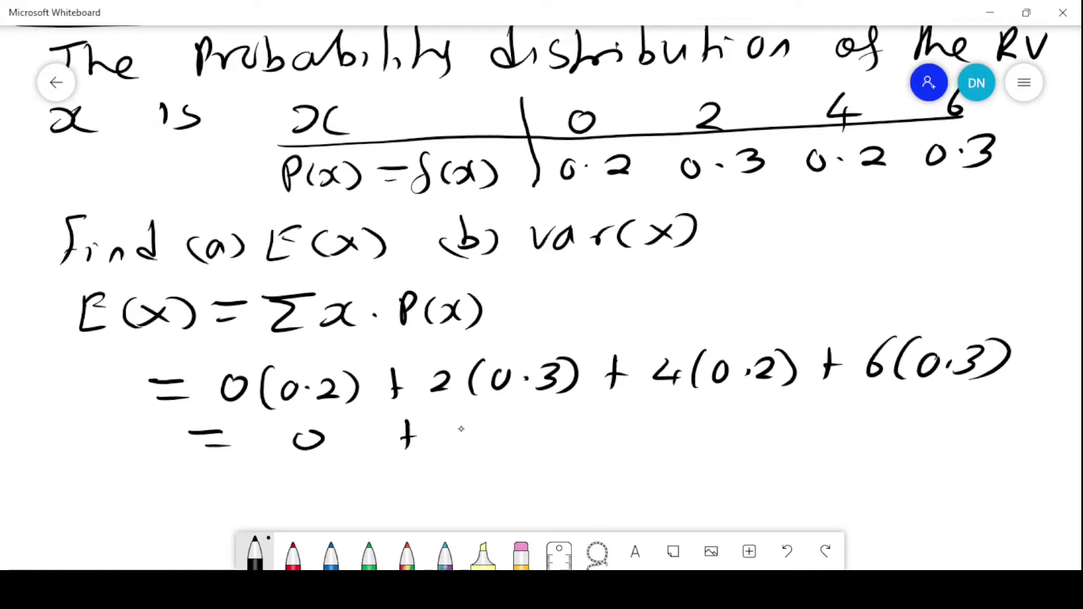
{"action": "left_click", "coordinate": [511, 433]}
{"action": "left_click_drag", "start_coordinate": [491, 426], "coordinate": [537, 443]}
{"action": "mouse_move", "coordinate": [616, 411]}
{"action": "left_mouse_down"}
{"action": "mouse_move", "coordinate": [617, 434]}
{"action": "mouse_move", "coordinate": [632, 427]}
{"action": "left_mouse_up"}
{"action": "left_click_drag", "start_coordinate": [684, 417], "coordinate": [683, 436]}
{"action": "left_click_drag", "start_coordinate": [746, 410], "coordinate": [738, 409]}
{"action": "left_click_drag", "start_coordinate": [814, 405], "coordinate": [810, 438]}
{"action": "left_click_drag", "start_coordinate": [817, 427], "coordinate": [827, 420]}
{"action": "left_click_drag", "start_coordinate": [857, 404], "coordinate": [851, 437]}
{"action": "left_click_drag", "start_coordinate": [907, 404], "coordinate": [889, 438]}
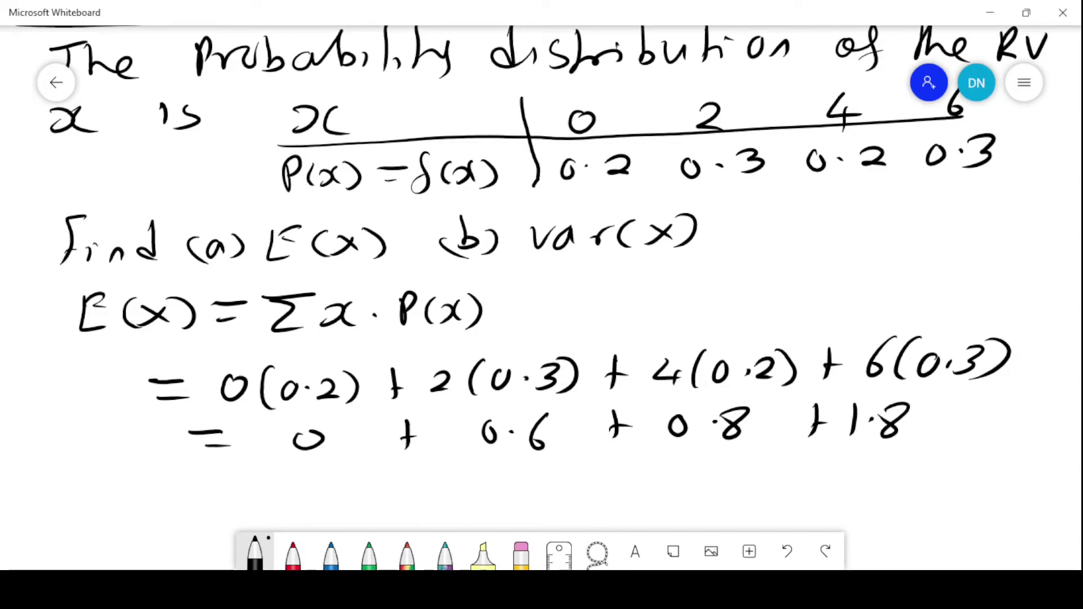
Write the result '= 3.2' and double-underline it.
{"action": "left_click_drag", "start_coordinate": [219, 479], "coordinate": [254, 480]}
{"action": "left_click_drag", "start_coordinate": [233, 496], "coordinate": [299, 498]}
{"action": "left_click_drag", "start_coordinate": [373, 465], "coordinate": [397, 486]}
{"action": "left_click_drag", "start_coordinate": [282, 507], "coordinate": [416, 499]}
{"action": "left_click_drag", "start_coordinate": [303, 515], "coordinate": [415, 510]}
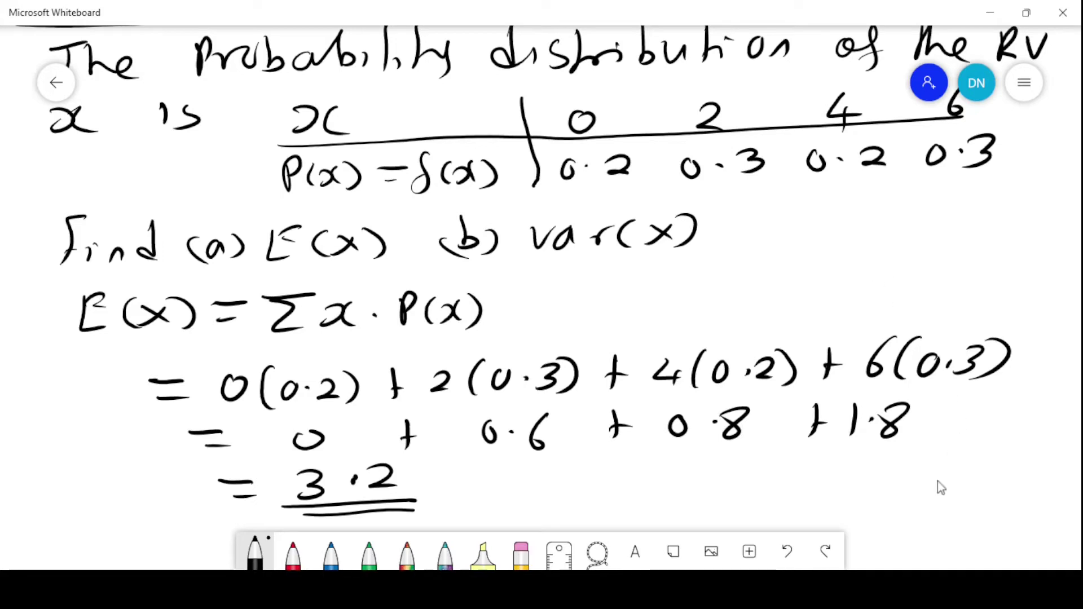
Below the E(x) answer, start a new line with 'Var(x) ='.
{"action": "scroll", "coordinate": [937, 482], "scroll_direction": "down", "scroll_amount": 1}
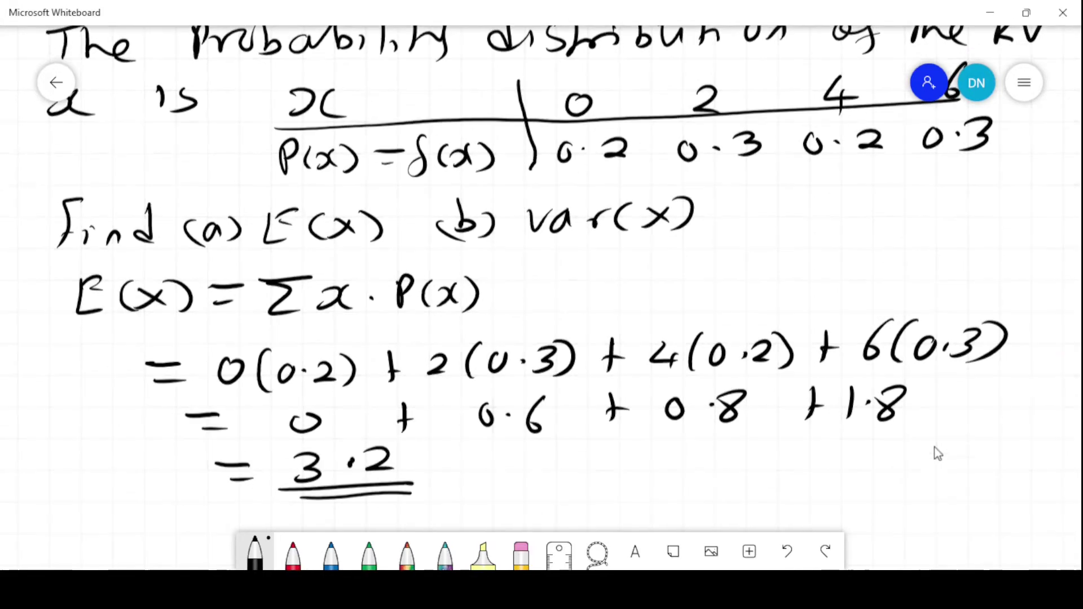
{"action": "left_click_drag", "start_coordinate": [934, 283], "coordinate": [926, 165]}
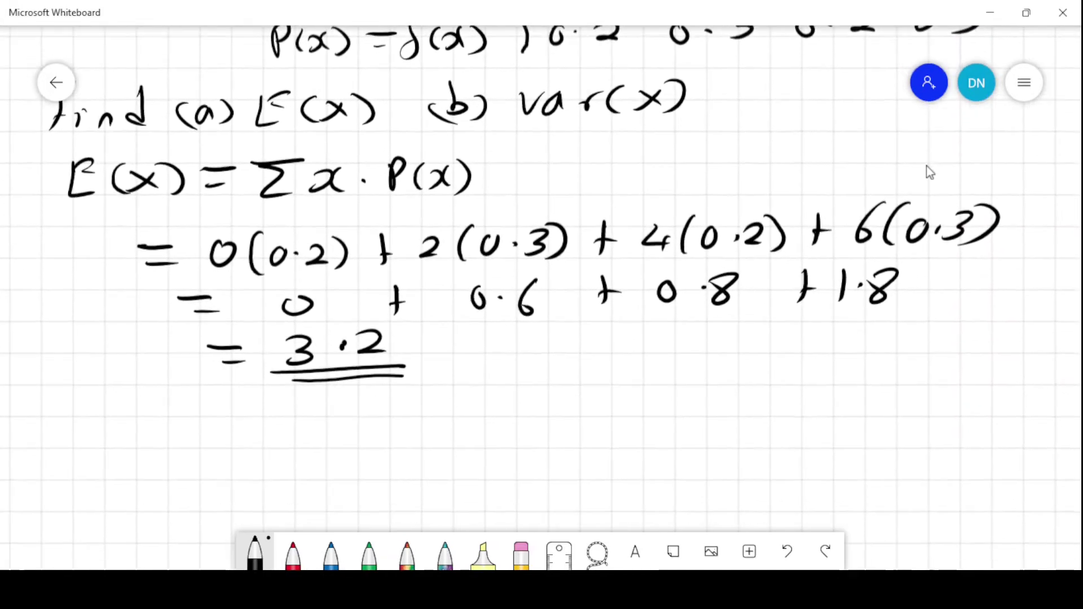
{"action": "mouse_move", "coordinate": [63, 415]}
{"action": "left_mouse_down"}
{"action": "mouse_move", "coordinate": [70, 433]}
{"action": "mouse_move", "coordinate": [89, 421]}
{"action": "left_mouse_up"}
{"action": "left_click_drag", "start_coordinate": [121, 427], "coordinate": [110, 447]}
{"action": "mouse_move", "coordinate": [168, 421]}
{"action": "left_mouse_down"}
{"action": "mouse_move", "coordinate": [153, 452]}
{"action": "mouse_move", "coordinate": [199, 448]}
{"action": "left_mouse_up"}
{"action": "mouse_move", "coordinate": [203, 420]}
{"action": "left_mouse_down"}
{"action": "mouse_move", "coordinate": [182, 446]}
{"action": "mouse_move", "coordinate": [215, 451]}
{"action": "left_mouse_up"}
{"action": "left_click_drag", "start_coordinate": [244, 430], "coordinate": [338, 445]}
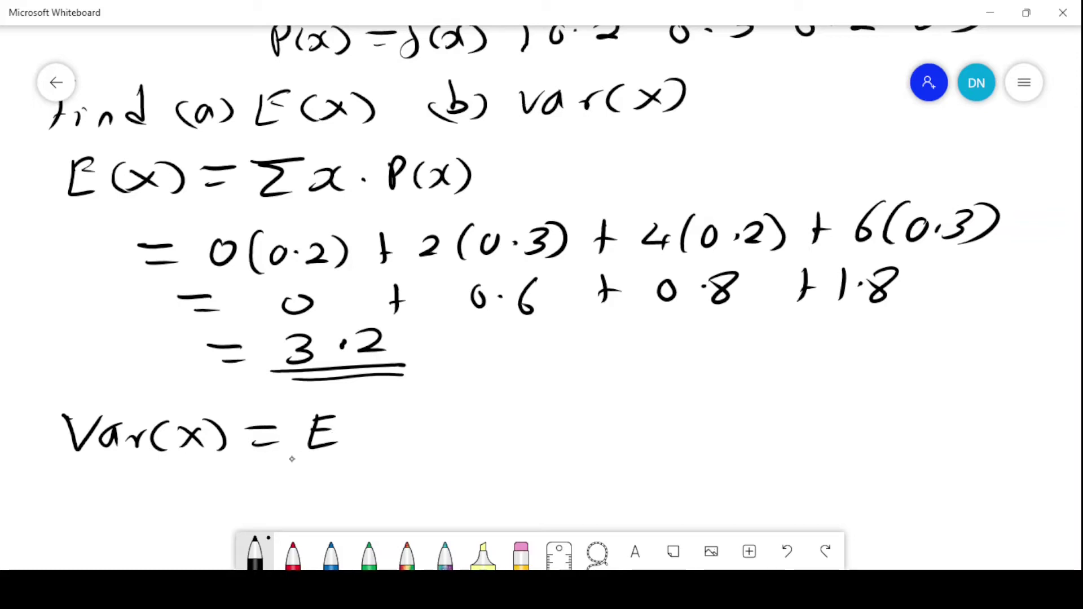
Complete the formula as E(x²) − [E(x)]² and tick it.
{"action": "left_click_drag", "start_coordinate": [366, 411], "coordinate": [360, 449]}
{"action": "left_click_drag", "start_coordinate": [410, 420], "coordinate": [379, 440]}
{"action": "left_click_drag", "start_coordinate": [385, 418], "coordinate": [412, 447]}
{"action": "left_click_drag", "start_coordinate": [420, 409], "coordinate": [451, 448]}
{"action": "mouse_move", "coordinate": [494, 428]}
{"action": "left_mouse_down"}
{"action": "mouse_move", "coordinate": [567, 422]}
{"action": "mouse_move", "coordinate": [584, 435]}
{"action": "mouse_move", "coordinate": [590, 403]}
{"action": "left_mouse_up"}
{"action": "mouse_move", "coordinate": [570, 418]}
{"action": "left_mouse_down"}
{"action": "mouse_move", "coordinate": [585, 414]}
{"action": "mouse_move", "coordinate": [609, 440]}
{"action": "left_mouse_up"}
{"action": "mouse_move", "coordinate": [617, 423]}
{"action": "left_mouse_down"}
{"action": "mouse_move", "coordinate": [632, 430]}
{"action": "mouse_move", "coordinate": [623, 438]}
{"action": "left_mouse_up"}
{"action": "mouse_move", "coordinate": [646, 416]}
{"action": "left_mouse_down"}
{"action": "mouse_move", "coordinate": [660, 433]}
{"action": "mouse_move", "coordinate": [693, 397]}
{"action": "mouse_move", "coordinate": [666, 454]}
{"action": "left_mouse_up"}
{"action": "mouse_move", "coordinate": [543, 402]}
{"action": "left_mouse_down"}
{"action": "mouse_move", "coordinate": [565, 397]}
{"action": "mouse_move", "coordinate": [555, 453]}
{"action": "left_mouse_up"}
{"action": "left_click_drag", "start_coordinate": [700, 381], "coordinate": [719, 394]}
{"action": "left_click_drag", "start_coordinate": [742, 430], "coordinate": [804, 393]}
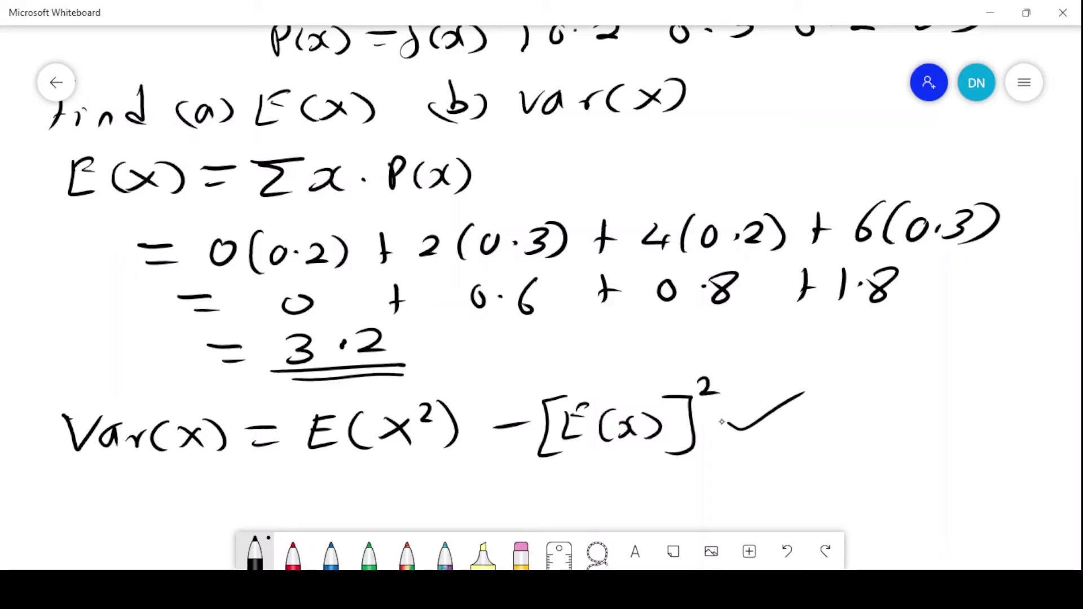
Write E(x²) = Σx²·P(x) on the line beneath.
{"action": "mouse_move", "coordinate": [110, 485]}
{"action": "left_mouse_down"}
{"action": "mouse_move", "coordinate": [126, 513]}
{"action": "mouse_move", "coordinate": [133, 481]}
{"action": "left_mouse_up"}
{"action": "left_click_drag", "start_coordinate": [115, 497], "coordinate": [181, 510]}
{"action": "mouse_move", "coordinate": [182, 489]}
{"action": "left_mouse_down"}
{"action": "mouse_move", "coordinate": [217, 511]}
{"action": "mouse_move", "coordinate": [232, 487]}
{"action": "mouse_move", "coordinate": [242, 517]}
{"action": "left_mouse_up"}
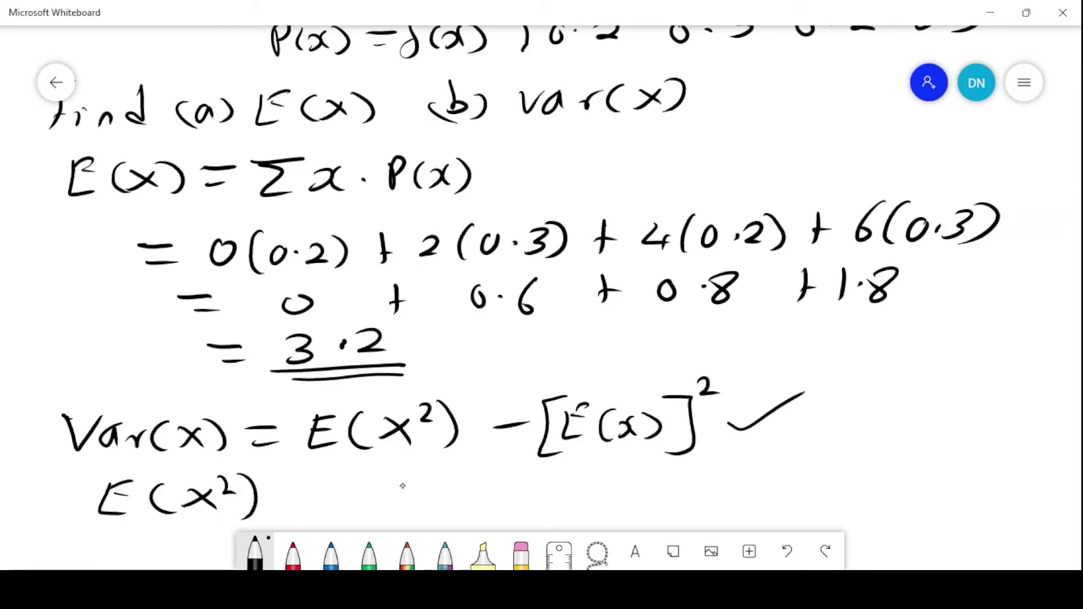
{"action": "left_click_drag", "start_coordinate": [300, 484], "coordinate": [335, 483]}
{"action": "left_click_drag", "start_coordinate": [308, 503], "coordinate": [438, 473]}
{"action": "mouse_move", "coordinate": [379, 479]}
{"action": "left_mouse_down"}
{"action": "mouse_move", "coordinate": [403, 489]}
{"action": "mouse_move", "coordinate": [402, 511]}
{"action": "mouse_move", "coordinate": [450, 509]}
{"action": "left_mouse_up"}
{"action": "mouse_move", "coordinate": [470, 470]}
{"action": "left_mouse_down"}
{"action": "mouse_move", "coordinate": [484, 468]}
{"action": "mouse_move", "coordinate": [518, 508]}
{"action": "left_mouse_up"}
{"action": "left_click", "coordinate": [494, 495]}
{"action": "mouse_move", "coordinate": [517, 481]}
{"action": "left_mouse_down"}
{"action": "mouse_move", "coordinate": [535, 477]}
{"action": "mouse_move", "coordinate": [526, 493]}
{"action": "left_mouse_up"}
{"action": "mouse_move", "coordinate": [551, 481]}
{"action": "left_mouse_down"}
{"action": "mouse_move", "coordinate": [547, 507]}
{"action": "mouse_move", "coordinate": [559, 497]}
{"action": "left_mouse_up"}
{"action": "mouse_move", "coordinate": [579, 482]}
{"action": "left_mouse_down"}
{"action": "mouse_move", "coordinate": [563, 506]}
{"action": "mouse_move", "coordinate": [578, 510]}
{"action": "left_mouse_up"}
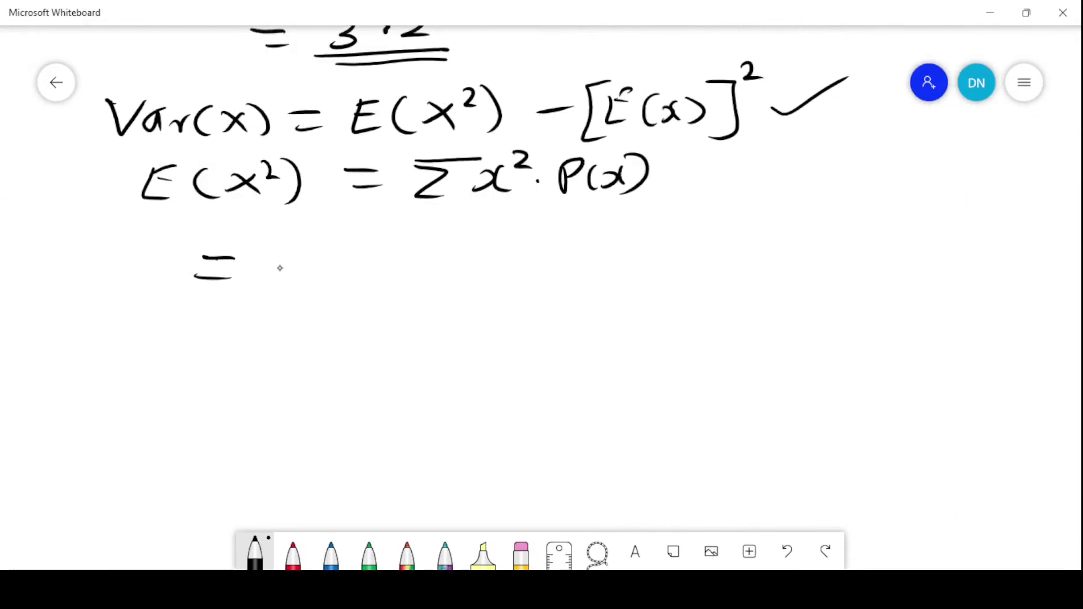
Start E(x²) with the terms 0²(0.2) + 2²(0.3) +.
{"action": "mouse_move", "coordinate": [286, 252]}
{"action": "left_mouse_down"}
{"action": "mouse_move", "coordinate": [320, 248]}
{"action": "mouse_move", "coordinate": [334, 281]}
{"action": "mouse_move", "coordinate": [352, 259]}
{"action": "mouse_move", "coordinate": [415, 279]}
{"action": "mouse_move", "coordinate": [466, 262]}
{"action": "mouse_move", "coordinate": [516, 274]}
{"action": "left_mouse_up"}
{"action": "left_click_drag", "start_coordinate": [519, 231], "coordinate": [534, 241]}
{"action": "mouse_move", "coordinate": [562, 236]}
{"action": "left_mouse_down"}
{"action": "mouse_move", "coordinate": [546, 282]}
{"action": "mouse_move", "coordinate": [569, 259]}
{"action": "left_mouse_up"}
{"action": "left_click_drag", "start_coordinate": [589, 262], "coordinate": [600, 274]}
{"action": "mouse_move", "coordinate": [626, 236]}
{"action": "left_mouse_down"}
{"action": "mouse_move", "coordinate": [638, 277]}
{"action": "mouse_move", "coordinate": [654, 276]}
{"action": "left_mouse_up"}
{"action": "mouse_move", "coordinate": [647, 257]}
{"action": "left_mouse_down"}
{"action": "mouse_move", "coordinate": [728, 263]}
{"action": "mouse_move", "coordinate": [717, 274]}
{"action": "left_mouse_up"}
Add the remaining terms 4²(0.2) and 6²(0.3) to the E(x²) sum.
{"action": "mouse_move", "coordinate": [725, 229]}
{"action": "left_mouse_down"}
{"action": "mouse_move", "coordinate": [756, 237]}
{"action": "mouse_move", "coordinate": [752, 272]}
{"action": "mouse_move", "coordinate": [771, 256]}
{"action": "left_mouse_up"}
{"action": "left_click_drag", "start_coordinate": [792, 255], "coordinate": [796, 257]}
{"action": "mouse_move", "coordinate": [806, 248]}
{"action": "left_mouse_down"}
{"action": "mouse_move", "coordinate": [823, 253]}
{"action": "mouse_move", "coordinate": [825, 270]}
{"action": "left_mouse_up"}
{"action": "left_click_drag", "start_coordinate": [834, 232], "coordinate": [842, 282]}
{"action": "left_click_drag", "start_coordinate": [867, 240], "coordinate": [866, 273]}
{"action": "left_click_drag", "start_coordinate": [863, 261], "coordinate": [903, 257]}
{"action": "left_click", "coordinate": [962, 225]}
{"action": "mouse_move", "coordinate": [924, 218]}
{"action": "left_mouse_down"}
{"action": "mouse_move", "coordinate": [942, 228]}
{"action": "mouse_move", "coordinate": [947, 277]}
{"action": "left_mouse_up"}
{"action": "mouse_move", "coordinate": [971, 248]}
{"action": "left_mouse_down"}
{"action": "mouse_move", "coordinate": [1018, 254]}
{"action": "mouse_move", "coordinate": [996, 271]}
{"action": "left_mouse_up"}
{"action": "left_click", "coordinate": [988, 252]}
{"action": "left_click_drag", "start_coordinate": [1022, 224], "coordinate": [1032, 273]}
Simplify to = 0 + 1.2 + 3.2 + 10.8, then total it as = 15.2.
{"action": "mouse_move", "coordinate": [248, 318]}
{"action": "left_mouse_down"}
{"action": "mouse_move", "coordinate": [287, 316]}
{"action": "mouse_move", "coordinate": [292, 333]}
{"action": "left_mouse_up"}
{"action": "mouse_move", "coordinate": [357, 314]}
{"action": "left_mouse_down"}
{"action": "mouse_move", "coordinate": [419, 337]}
{"action": "mouse_move", "coordinate": [435, 323]}
{"action": "left_mouse_up"}
{"action": "mouse_move", "coordinate": [467, 312]}
{"action": "left_mouse_down"}
{"action": "mouse_move", "coordinate": [466, 337]}
{"action": "mouse_move", "coordinate": [518, 336]}
{"action": "left_mouse_up"}
{"action": "left_click", "coordinate": [480, 326]}
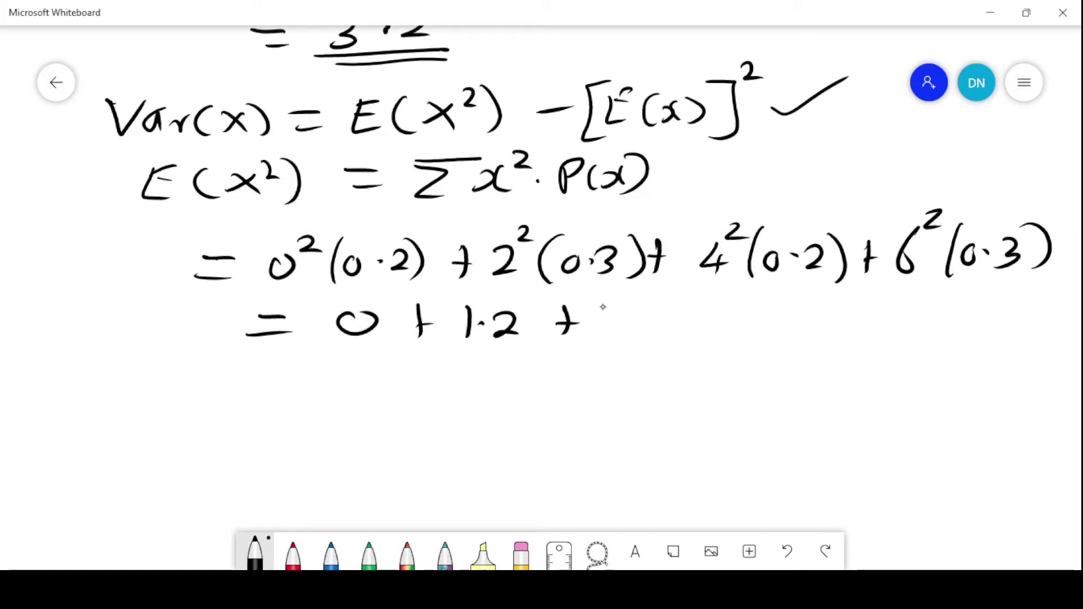
{"action": "mouse_move", "coordinate": [600, 308]}
{"action": "left_mouse_down"}
{"action": "mouse_move", "coordinate": [602, 332]}
{"action": "mouse_move", "coordinate": [674, 325]}
{"action": "left_mouse_up"}
{"action": "left_click", "coordinate": [633, 317]}
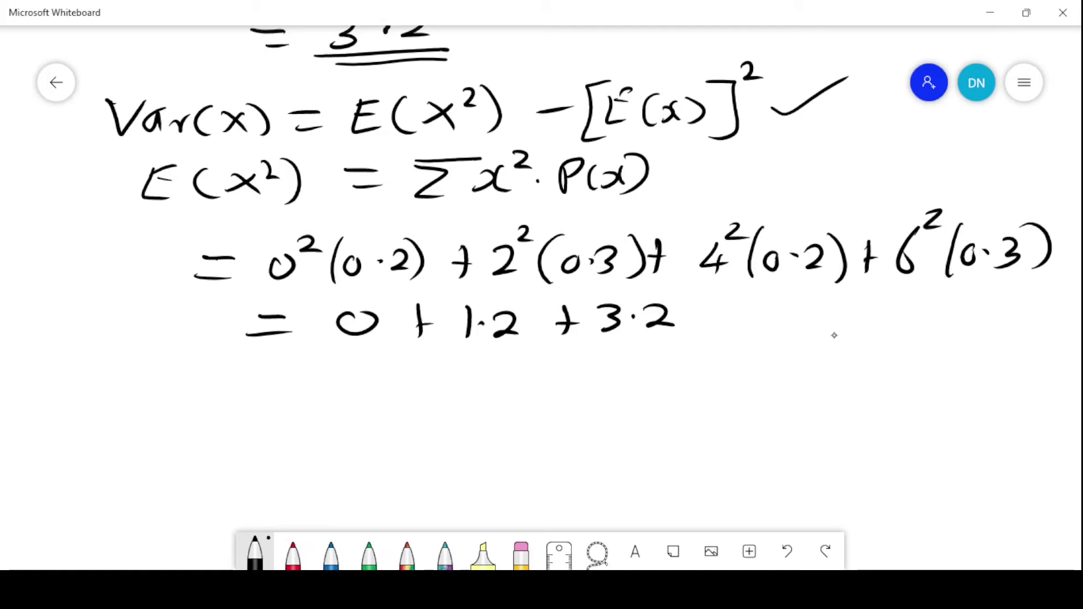
{"action": "mouse_move", "coordinate": [713, 303]}
{"action": "left_mouse_down"}
{"action": "mouse_move", "coordinate": [711, 330]}
{"action": "mouse_move", "coordinate": [731, 318]}
{"action": "left_mouse_up"}
{"action": "mouse_move", "coordinate": [761, 299]}
{"action": "left_mouse_down"}
{"action": "mouse_move", "coordinate": [758, 326]}
{"action": "mouse_move", "coordinate": [778, 310]}
{"action": "mouse_move", "coordinate": [838, 303]}
{"action": "left_mouse_up"}
{"action": "left_click", "coordinate": [791, 316]}
{"action": "mouse_move", "coordinate": [305, 367]}
{"action": "left_mouse_down"}
{"action": "mouse_move", "coordinate": [413, 385]}
{"action": "mouse_move", "coordinate": [439, 357]}
{"action": "left_mouse_up"}
{"action": "left_click", "coordinate": [469, 372]}
{"action": "left_click_drag", "start_coordinate": [485, 364], "coordinate": [517, 383]}
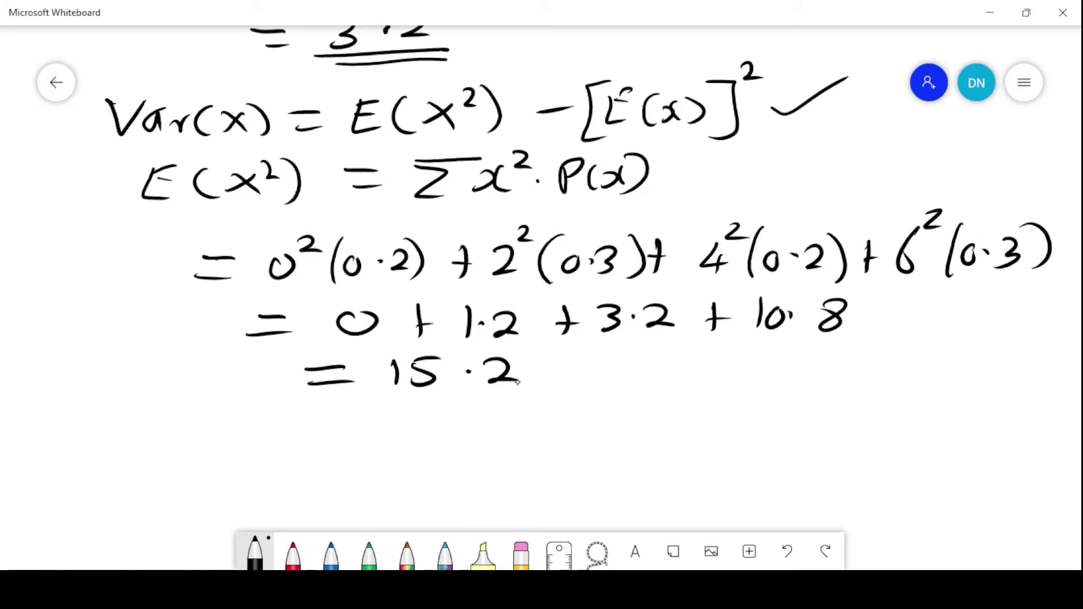
Write Var(x) = 15.2 − 3.2² on a new line.
{"action": "left_click_drag", "start_coordinate": [73, 419], "coordinate": [96, 421]}
{"action": "mouse_move", "coordinate": [132, 430]}
{"action": "left_mouse_down"}
{"action": "mouse_move", "coordinate": [121, 445]}
{"action": "mouse_move", "coordinate": [134, 448]}
{"action": "left_mouse_up"}
{"action": "left_click_drag", "start_coordinate": [141, 431], "coordinate": [185, 450]}
{"action": "mouse_move", "coordinate": [189, 443]}
{"action": "left_mouse_down"}
{"action": "mouse_move", "coordinate": [206, 427]}
{"action": "mouse_move", "coordinate": [212, 446]}
{"action": "left_mouse_up"}
{"action": "mouse_move", "coordinate": [220, 420]}
{"action": "left_mouse_down"}
{"action": "mouse_move", "coordinate": [226, 448]}
{"action": "mouse_move", "coordinate": [297, 432]}
{"action": "left_mouse_up"}
{"action": "left_click_drag", "start_coordinate": [273, 446], "coordinate": [341, 447]}
{"action": "mouse_move", "coordinate": [392, 421]}
{"action": "left_mouse_down"}
{"action": "mouse_move", "coordinate": [345, 449]}
{"action": "mouse_move", "coordinate": [437, 446]}
{"action": "left_mouse_up"}
{"action": "left_click", "coordinate": [404, 440]}
{"action": "mouse_move", "coordinate": [467, 433]}
{"action": "left_mouse_down"}
{"action": "mouse_move", "coordinate": [569, 434]}
{"action": "mouse_move", "coordinate": [544, 444]}
{"action": "left_mouse_up"}
{"action": "left_click", "coordinate": [584, 430]}
{"action": "left_click_drag", "start_coordinate": [592, 418], "coordinate": [623, 438]}
{"action": "left_click_drag", "start_coordinate": [605, 392], "coordinate": [698, 420]}
Continue the variance line with = 15.2 − 10.24.
{"action": "left_click_drag", "start_coordinate": [672, 438], "coordinate": [720, 443]}
{"action": "mouse_move", "coordinate": [739, 415]}
{"action": "left_mouse_down"}
{"action": "mouse_move", "coordinate": [731, 438]}
{"action": "mouse_move", "coordinate": [773, 411]}
{"action": "mouse_move", "coordinate": [824, 434]}
{"action": "left_mouse_up"}
{"action": "left_click", "coordinate": [784, 427]}
{"action": "left_click_drag", "start_coordinate": [851, 424], "coordinate": [923, 429]}
{"action": "left_click", "coordinate": [941, 420]}
{"action": "left_click_drag", "start_coordinate": [966, 407], "coordinate": [991, 428]}
{"action": "mouse_move", "coordinate": [1007, 396]}
{"action": "left_mouse_down"}
{"action": "mouse_move", "coordinate": [993, 414]}
{"action": "mouse_move", "coordinate": [1018, 415]}
{"action": "left_mouse_up"}
{"action": "left_click_drag", "start_coordinate": [1011, 396], "coordinate": [1003, 423]}
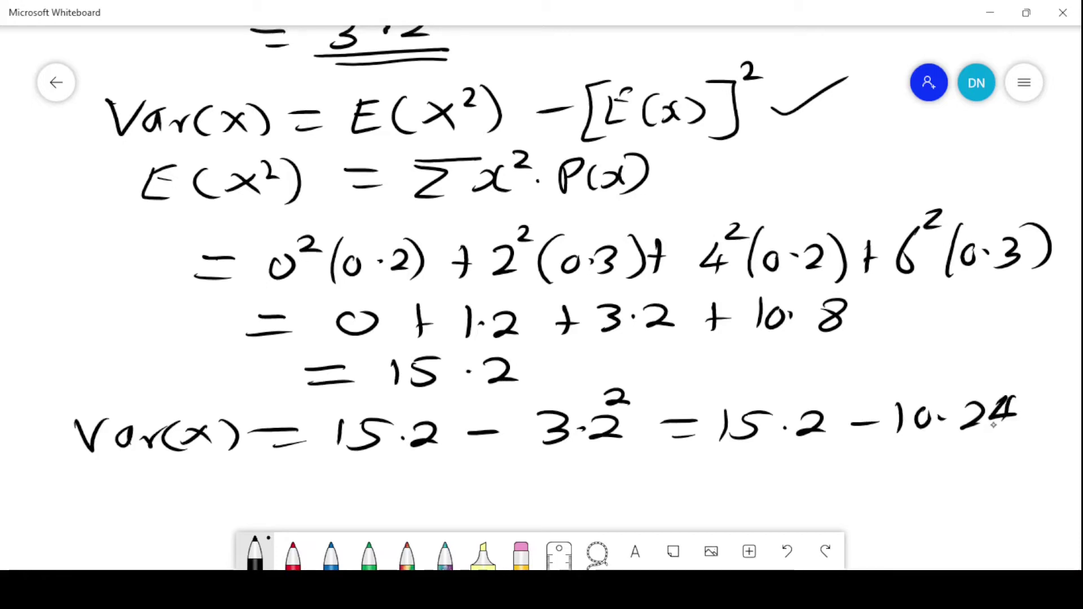
Write the variance answer = 4.96 below and underline it.
{"action": "mouse_move", "coordinate": [352, 477]}
{"action": "left_mouse_down"}
{"action": "mouse_move", "coordinate": [386, 478]}
{"action": "mouse_move", "coordinate": [390, 495]}
{"action": "left_mouse_up"}
{"action": "mouse_move", "coordinate": [446, 470]}
{"action": "left_mouse_down"}
{"action": "mouse_move", "coordinate": [435, 485]}
{"action": "mouse_move", "coordinate": [456, 490]}
{"action": "left_mouse_up"}
{"action": "left_click_drag", "start_coordinate": [449, 484], "coordinate": [450, 507]}
{"action": "left_click", "coordinate": [470, 491]}
{"action": "left_click_drag", "start_coordinate": [497, 471], "coordinate": [500, 499]}
{"action": "left_click_drag", "start_coordinate": [544, 459], "coordinate": [531, 484]}
{"action": "left_click_drag", "start_coordinate": [407, 519], "coordinate": [553, 505]}
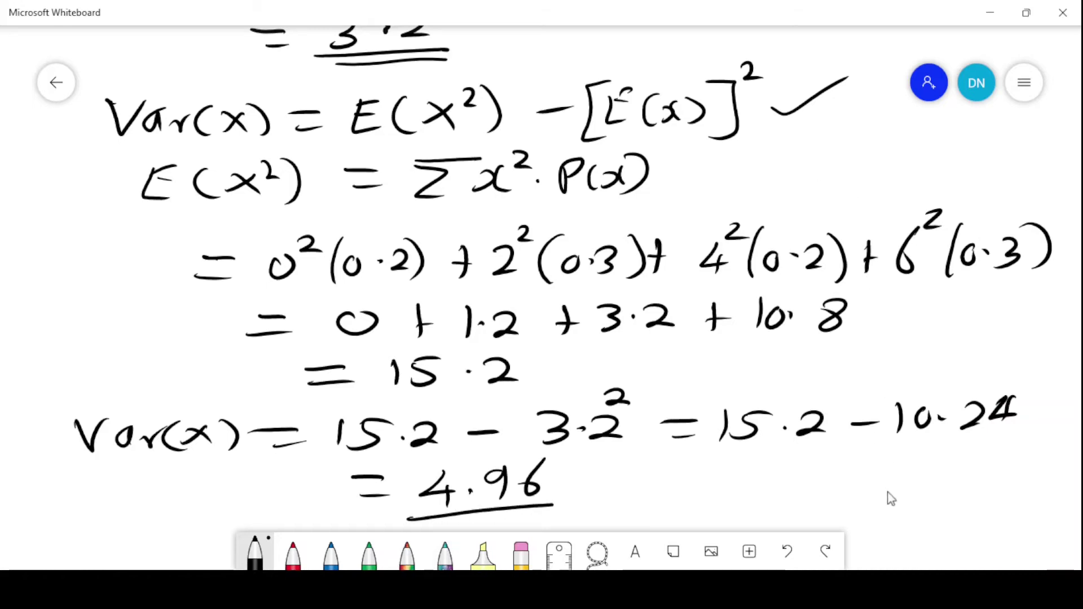
Below the variance, write stdev(x) = √var(x).
{"action": "left_click_drag", "start_coordinate": [888, 498], "coordinate": [890, 280]}
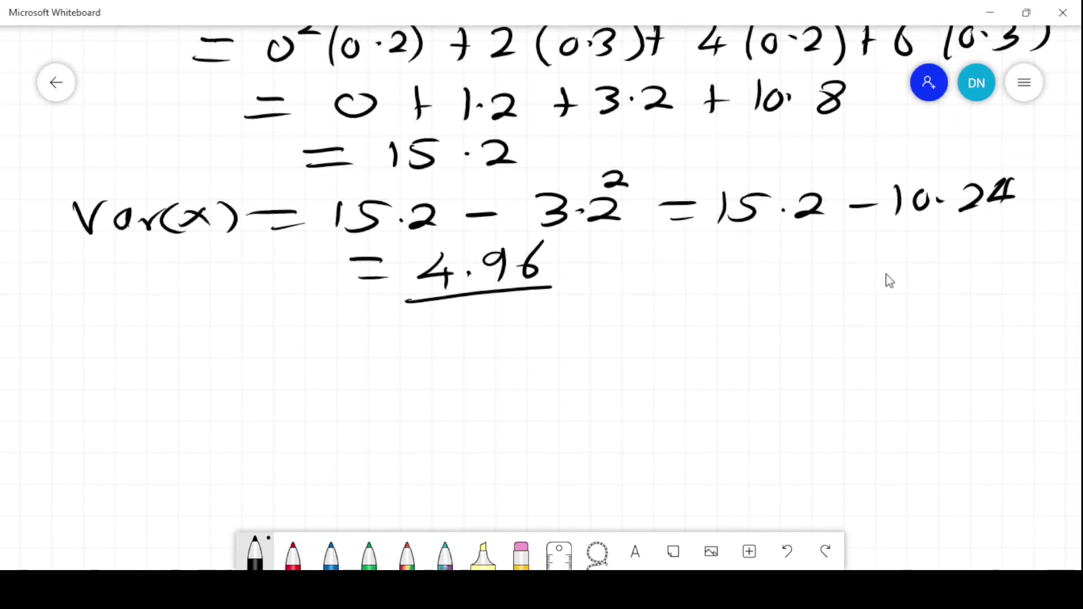
{"action": "left_click_drag", "start_coordinate": [112, 340], "coordinate": [98, 382]}
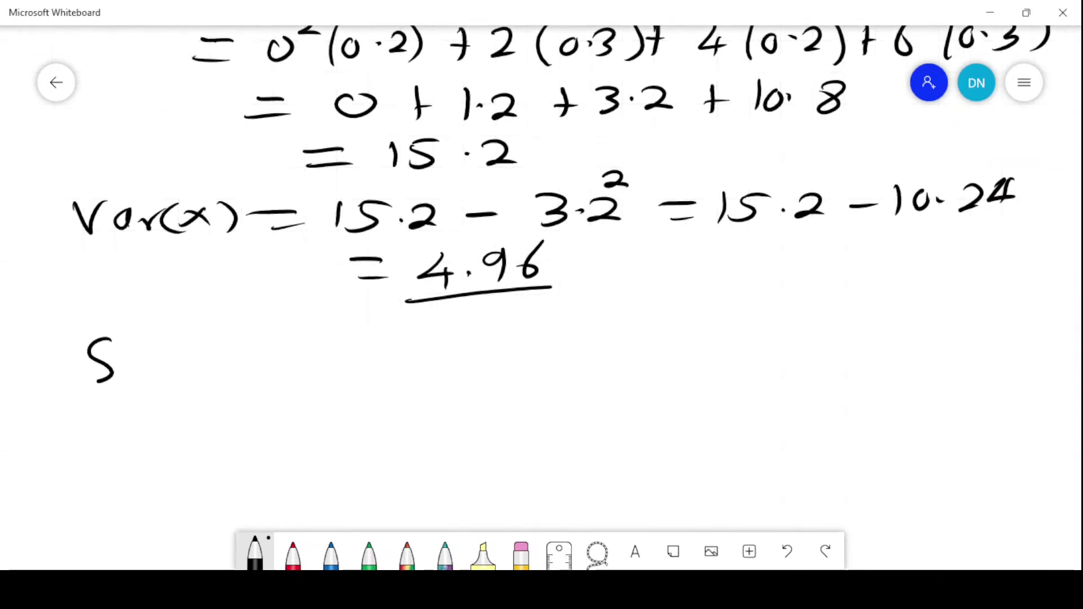
{"action": "mouse_move", "coordinate": [166, 337]}
{"action": "left_mouse_down"}
{"action": "mouse_move", "coordinate": [151, 374]}
{"action": "mouse_move", "coordinate": [189, 379]}
{"action": "left_mouse_up"}
{"action": "left_click_drag", "start_coordinate": [194, 361], "coordinate": [231, 376]}
{"action": "mouse_move", "coordinate": [243, 362]}
{"action": "left_mouse_down"}
{"action": "mouse_move", "coordinate": [265, 375]}
{"action": "mouse_move", "coordinate": [251, 377]}
{"action": "left_mouse_up"}
{"action": "left_click_drag", "start_coordinate": [282, 347], "coordinate": [288, 375]}
{"action": "mouse_move", "coordinate": [356, 361]}
{"action": "left_mouse_down"}
{"action": "mouse_move", "coordinate": [371, 326]}
{"action": "mouse_move", "coordinate": [502, 326]}
{"action": "left_mouse_up"}
{"action": "mouse_move", "coordinate": [397, 351]}
{"action": "left_mouse_down"}
{"action": "mouse_move", "coordinate": [402, 361]}
{"action": "mouse_move", "coordinate": [420, 351]}
{"action": "left_mouse_up"}
{"action": "left_click_drag", "start_coordinate": [439, 359], "coordinate": [445, 376]}
{"action": "mouse_move", "coordinate": [458, 366]}
{"action": "left_mouse_down"}
{"action": "mouse_move", "coordinate": [488, 355]}
{"action": "mouse_move", "coordinate": [499, 381]}
{"action": "mouse_move", "coordinate": [531, 376]}
{"action": "mouse_move", "coordinate": [516, 380]}
{"action": "left_mouse_up"}
{"action": "left_click_drag", "start_coordinate": [538, 358], "coordinate": [550, 384]}
{"action": "left_click_drag", "start_coordinate": [493, 333], "coordinate": [635, 343]}
Continue with = √4.96 = 2.23 and double-underline the result.
{"action": "left_click_drag", "start_coordinate": [602, 363], "coordinate": [626, 361]}
{"action": "mouse_move", "coordinate": [662, 338]}
{"action": "left_mouse_down"}
{"action": "mouse_move", "coordinate": [669, 359]}
{"action": "mouse_move", "coordinate": [777, 318]}
{"action": "left_mouse_up"}
{"action": "left_click_drag", "start_coordinate": [700, 338], "coordinate": [756, 364]}
{"action": "mouse_move", "coordinate": [787, 328]}
{"action": "left_mouse_down"}
{"action": "mouse_move", "coordinate": [778, 350]}
{"action": "mouse_move", "coordinate": [866, 340]}
{"action": "left_mouse_up"}
{"action": "left_click_drag", "start_coordinate": [822, 362], "coordinate": [921, 362]}
{"action": "mouse_move", "coordinate": [973, 337]}
{"action": "left_mouse_down"}
{"action": "mouse_move", "coordinate": [1009, 333]}
{"action": "mouse_move", "coordinate": [984, 366]}
{"action": "left_mouse_up"}
{"action": "mouse_move", "coordinate": [858, 385]}
{"action": "left_mouse_down"}
{"action": "mouse_move", "coordinate": [1014, 373]}
{"action": "mouse_move", "coordinate": [961, 388]}
{"action": "left_mouse_up"}
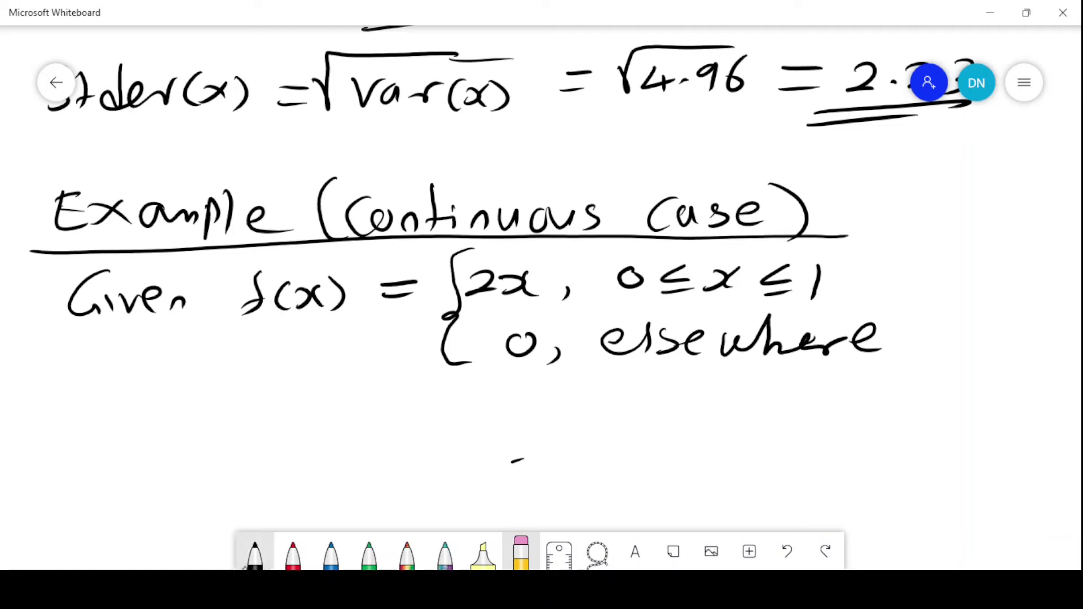
Write the question 'find E(x) and var(x)' below the density.
{"action": "mouse_move", "coordinate": [93, 381]}
{"action": "left_mouse_down"}
{"action": "mouse_move", "coordinate": [86, 424]}
{"action": "mouse_move", "coordinate": [130, 430]}
{"action": "left_mouse_up"}
{"action": "mouse_move", "coordinate": [170, 383]}
{"action": "left_mouse_down"}
{"action": "mouse_move", "coordinate": [172, 406]}
{"action": "mouse_move", "coordinate": [148, 425]}
{"action": "left_mouse_up"}
{"action": "mouse_move", "coordinate": [233, 397]}
{"action": "left_mouse_down"}
{"action": "mouse_move", "coordinate": [257, 432]}
{"action": "mouse_move", "coordinate": [252, 395]}
{"action": "left_mouse_up"}
{"action": "left_click_drag", "start_coordinate": [237, 412], "coordinate": [260, 411]}
{"action": "mouse_move", "coordinate": [282, 402]}
{"action": "left_mouse_down"}
{"action": "mouse_move", "coordinate": [279, 432]}
{"action": "mouse_move", "coordinate": [309, 430]}
{"action": "left_mouse_up"}
{"action": "mouse_move", "coordinate": [316, 406]}
{"action": "left_mouse_down"}
{"action": "mouse_move", "coordinate": [321, 426]}
{"action": "mouse_move", "coordinate": [340, 432]}
{"action": "left_mouse_up"}
{"action": "left_click_drag", "start_coordinate": [422, 410], "coordinate": [451, 425]}
{"action": "left_click_drag", "start_coordinate": [491, 388], "coordinate": [489, 428]}
{"action": "left_click_drag", "start_coordinate": [483, 409], "coordinate": [464, 426]}
{"action": "mouse_move", "coordinate": [544, 401]}
{"action": "left_mouse_down"}
{"action": "mouse_move", "coordinate": [571, 399]}
{"action": "mouse_move", "coordinate": [612, 421]}
{"action": "mouse_move", "coordinate": [630, 404]}
{"action": "left_mouse_up"}
{"action": "mouse_move", "coordinate": [649, 397]}
{"action": "left_mouse_down"}
{"action": "mouse_move", "coordinate": [643, 428]}
{"action": "mouse_move", "coordinate": [658, 424]}
{"action": "left_mouse_up"}
{"action": "left_click_drag", "start_coordinate": [657, 405], "coordinate": [706, 432]}
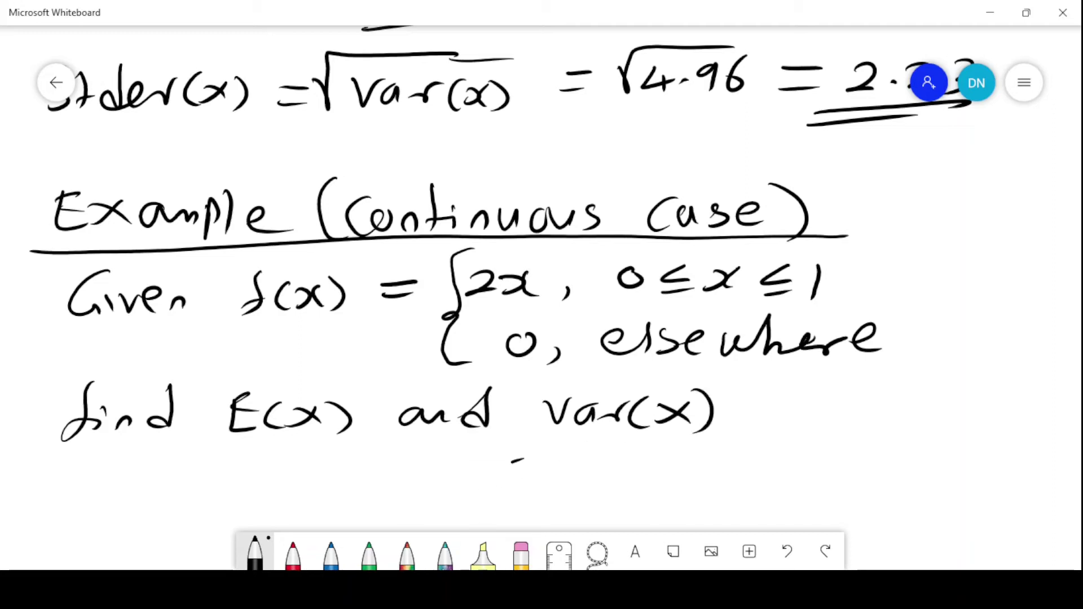
Back on the black pen, start E(x) = with an integral sign further down.
{"action": "left_click", "coordinate": [522, 553]}
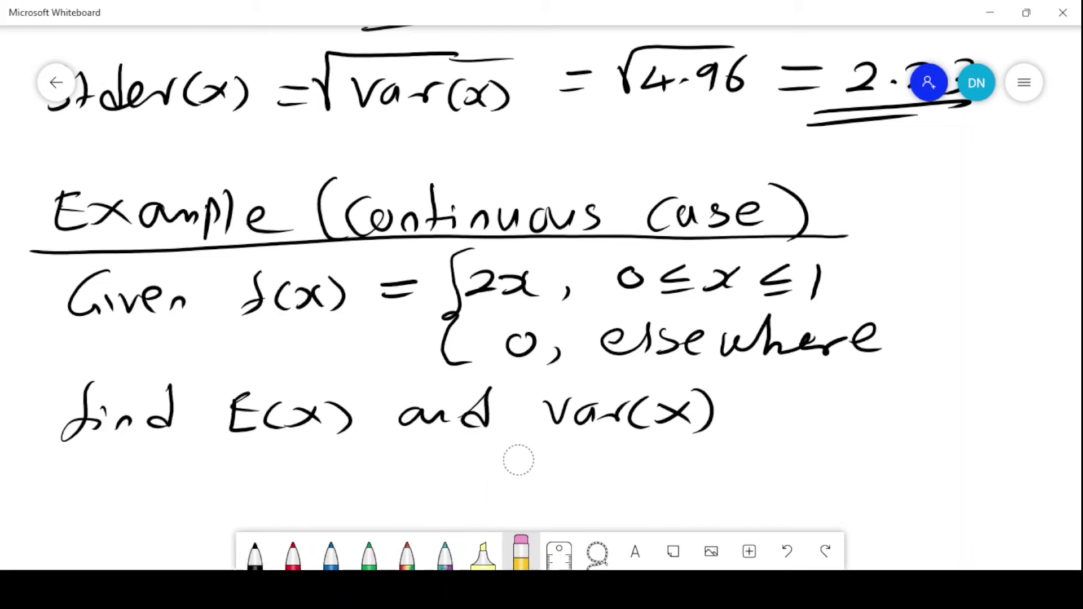
{"action": "left_click", "coordinate": [255, 552]}
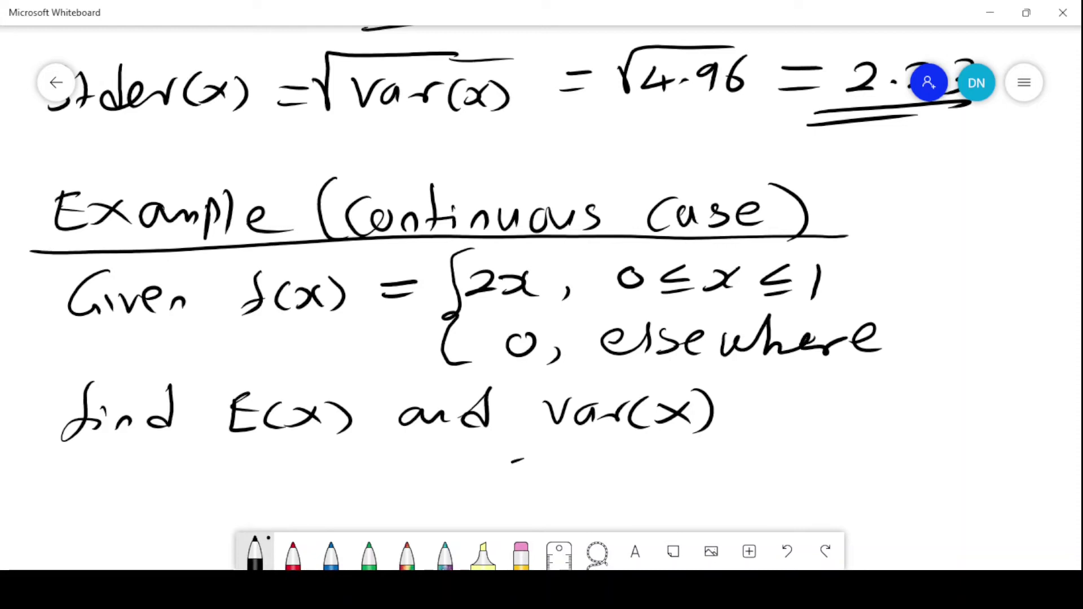
{"action": "left_click_drag", "start_coordinate": [814, 449], "coordinate": [825, 288]}
{"action": "mouse_move", "coordinate": [82, 326]}
{"action": "left_mouse_down"}
{"action": "mouse_move", "coordinate": [81, 361]}
{"action": "mouse_move", "coordinate": [116, 357]}
{"action": "left_mouse_up"}
{"action": "mouse_move", "coordinate": [84, 333]}
{"action": "left_mouse_down"}
{"action": "mouse_move", "coordinate": [109, 322]}
{"action": "mouse_move", "coordinate": [103, 340]}
{"action": "left_mouse_up"}
{"action": "mouse_move", "coordinate": [136, 330]}
{"action": "left_mouse_down"}
{"action": "mouse_move", "coordinate": [125, 356]}
{"action": "mouse_move", "coordinate": [172, 338]}
{"action": "left_mouse_up"}
{"action": "left_click_drag", "start_coordinate": [172, 326], "coordinate": [179, 366]}
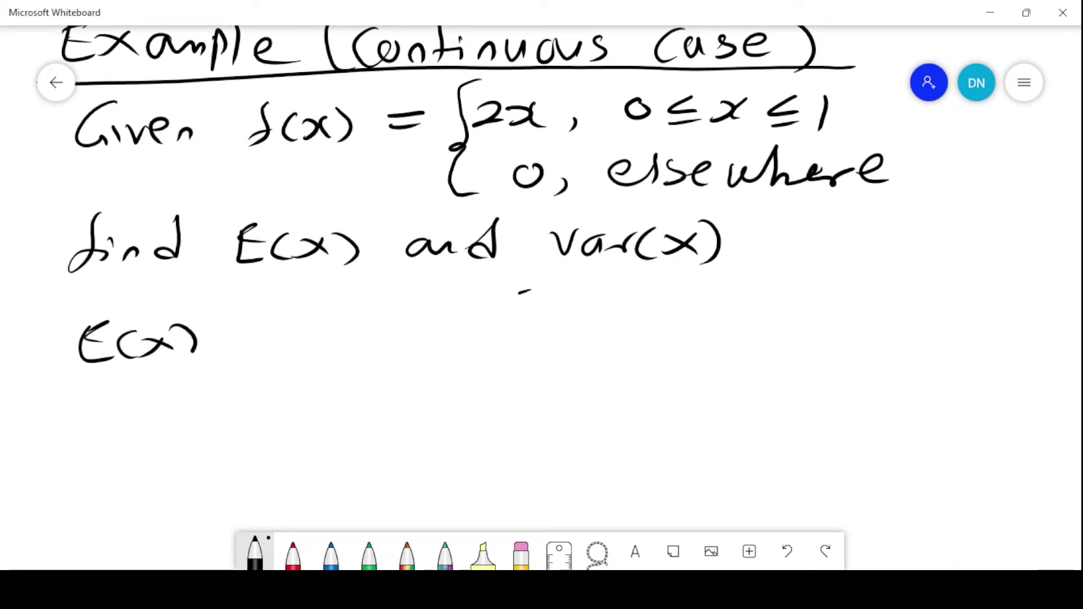
{"action": "left_click_drag", "start_coordinate": [223, 338], "coordinate": [266, 337]}
{"action": "left_click_drag", "start_coordinate": [218, 358], "coordinate": [246, 354]}
{"action": "mouse_move", "coordinate": [323, 308]}
{"action": "left_mouse_down"}
{"action": "mouse_move", "coordinate": [297, 412]}
{"action": "mouse_move", "coordinate": [320, 400]}
{"action": "left_mouse_up"}
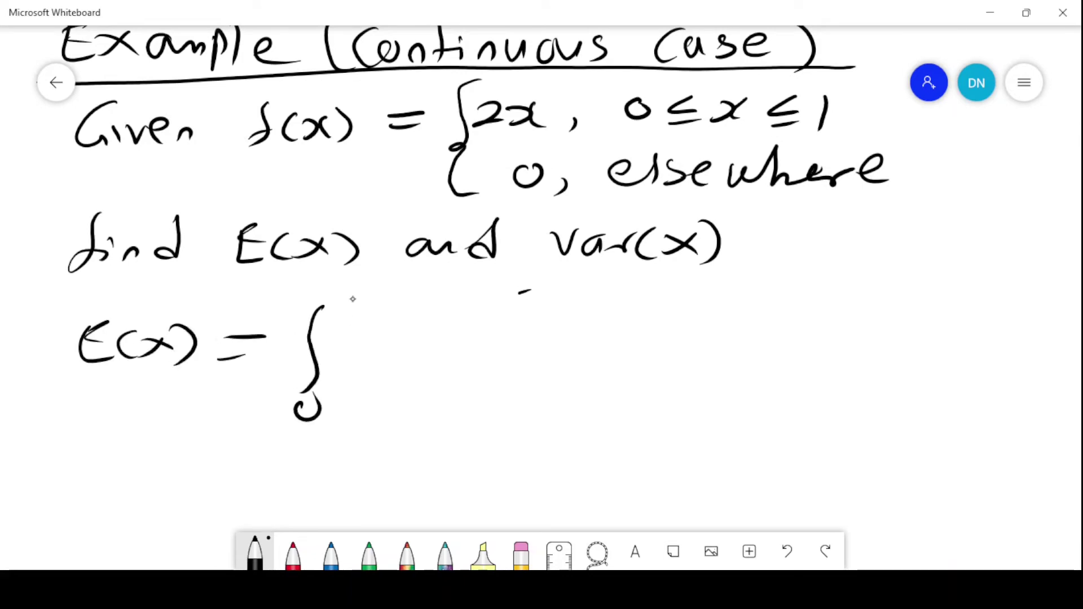
Complete the integrand as x·f(x) dx followed by an equals sign.
{"action": "left_click_drag", "start_coordinate": [338, 349], "coordinate": [333, 370]}
{"action": "left_click_drag", "start_coordinate": [361, 350], "coordinate": [378, 368]}
{"action": "left_click", "coordinate": [395, 358]}
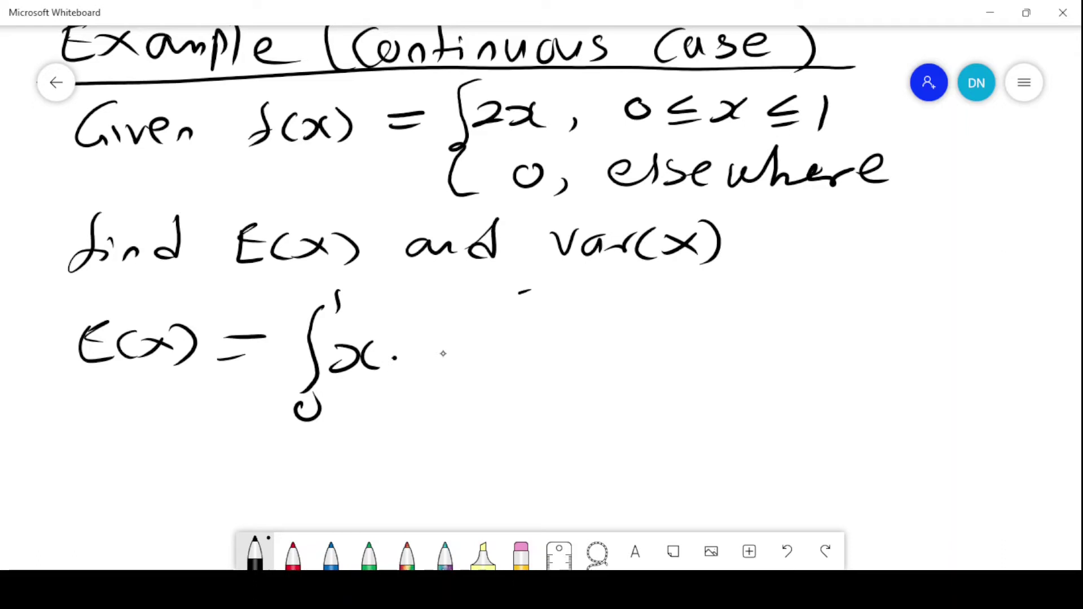
{"action": "mouse_move", "coordinate": [431, 334]}
{"action": "left_mouse_down"}
{"action": "mouse_move", "coordinate": [413, 368]}
{"action": "mouse_move", "coordinate": [475, 345]}
{"action": "left_mouse_up"}
{"action": "left_click_drag", "start_coordinate": [483, 340], "coordinate": [490, 368]}
{"action": "left_click_drag", "start_coordinate": [539, 320], "coordinate": [539, 364]}
{"action": "left_click_drag", "start_coordinate": [552, 343], "coordinate": [581, 361]}
{"action": "mouse_move", "coordinate": [626, 337]}
{"action": "left_mouse_down"}
{"action": "mouse_move", "coordinate": [660, 334]}
{"action": "mouse_move", "coordinate": [646, 349]}
{"action": "left_mouse_up"}
Write ∫₀¹ x·(2x) dx, bracketing the product and noting it as 2x².
{"action": "mouse_move", "coordinate": [714, 304]}
{"action": "left_mouse_down"}
{"action": "mouse_move", "coordinate": [691, 409]}
{"action": "mouse_move", "coordinate": [727, 314]}
{"action": "left_mouse_up"}
{"action": "left_click_drag", "start_coordinate": [724, 351], "coordinate": [723, 371]}
{"action": "mouse_move", "coordinate": [800, 332]}
{"action": "left_mouse_down"}
{"action": "mouse_move", "coordinate": [795, 381]}
{"action": "mouse_move", "coordinate": [827, 372]}
{"action": "left_mouse_up"}
{"action": "left_click_drag", "start_coordinate": [829, 354], "coordinate": [847, 374]}
{"action": "mouse_move", "coordinate": [863, 336]}
{"action": "left_mouse_down"}
{"action": "mouse_move", "coordinate": [880, 354]}
{"action": "mouse_move", "coordinate": [871, 385]}
{"action": "left_mouse_up"}
{"action": "left_click_drag", "start_coordinate": [910, 341], "coordinate": [914, 373]}
{"action": "left_click_drag", "start_coordinate": [927, 350], "coordinate": [932, 372]}
{"action": "left_click_drag", "start_coordinate": [972, 334], "coordinate": [977, 367]}
{"action": "mouse_move", "coordinate": [743, 393]}
{"action": "left_mouse_down"}
{"action": "mouse_move", "coordinate": [785, 410]}
{"action": "mouse_move", "coordinate": [879, 386]}
{"action": "left_mouse_up"}
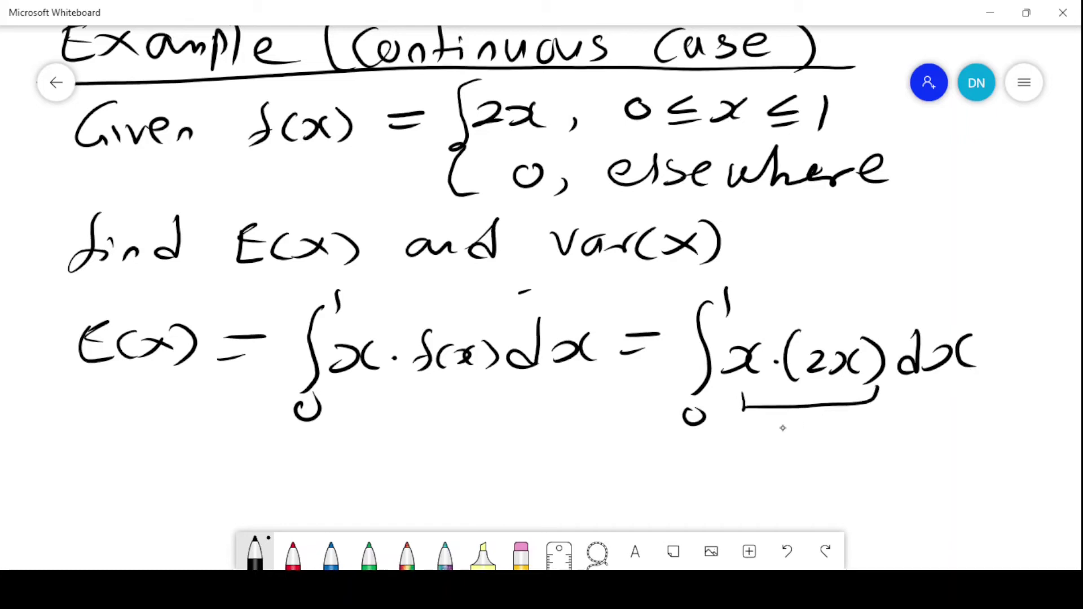
{"action": "left_click_drag", "start_coordinate": [796, 431], "coordinate": [797, 445]}
{"action": "left_click_drag", "start_coordinate": [827, 420], "coordinate": [813, 444]}
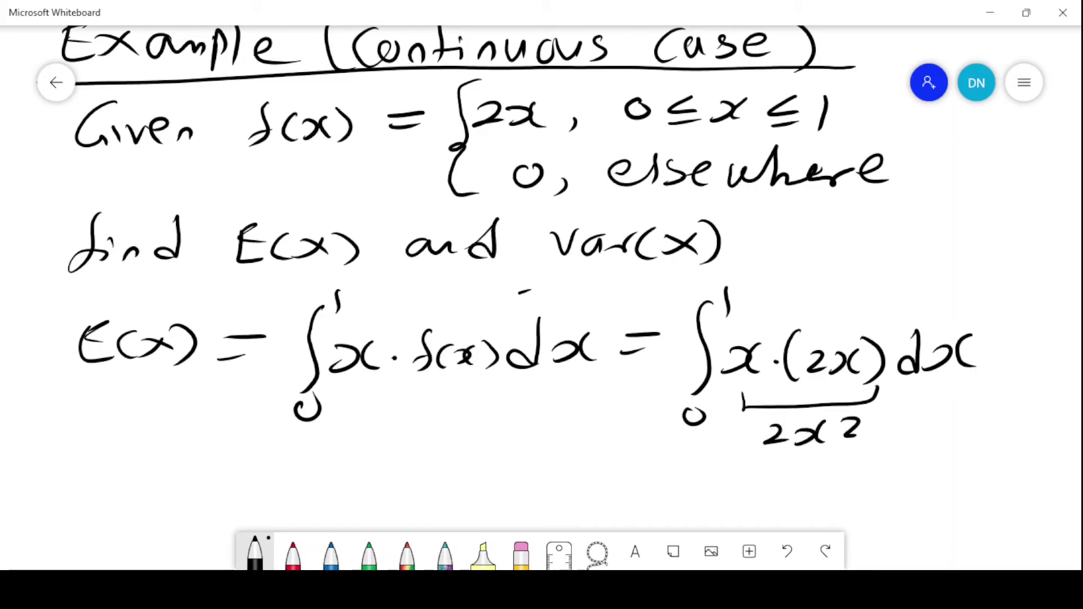
Evaluate as [2x³/3] from 0 to 1 = 2/3 and double-underline it.
{"action": "mouse_move", "coordinate": [263, 460]}
{"action": "left_mouse_down"}
{"action": "mouse_move", "coordinate": [271, 454]}
{"action": "mouse_move", "coordinate": [263, 480]}
{"action": "mouse_move", "coordinate": [330, 478]}
{"action": "left_mouse_up"}
{"action": "mouse_move", "coordinate": [345, 434]}
{"action": "left_mouse_down"}
{"action": "mouse_move", "coordinate": [366, 444]}
{"action": "mouse_move", "coordinate": [349, 458]}
{"action": "left_mouse_up"}
{"action": "left_click_drag", "start_coordinate": [309, 489], "coordinate": [370, 480]}
{"action": "mouse_move", "coordinate": [331, 495]}
{"action": "left_mouse_down"}
{"action": "mouse_move", "coordinate": [351, 499]}
{"action": "mouse_move", "coordinate": [334, 510]}
{"action": "left_mouse_up"}
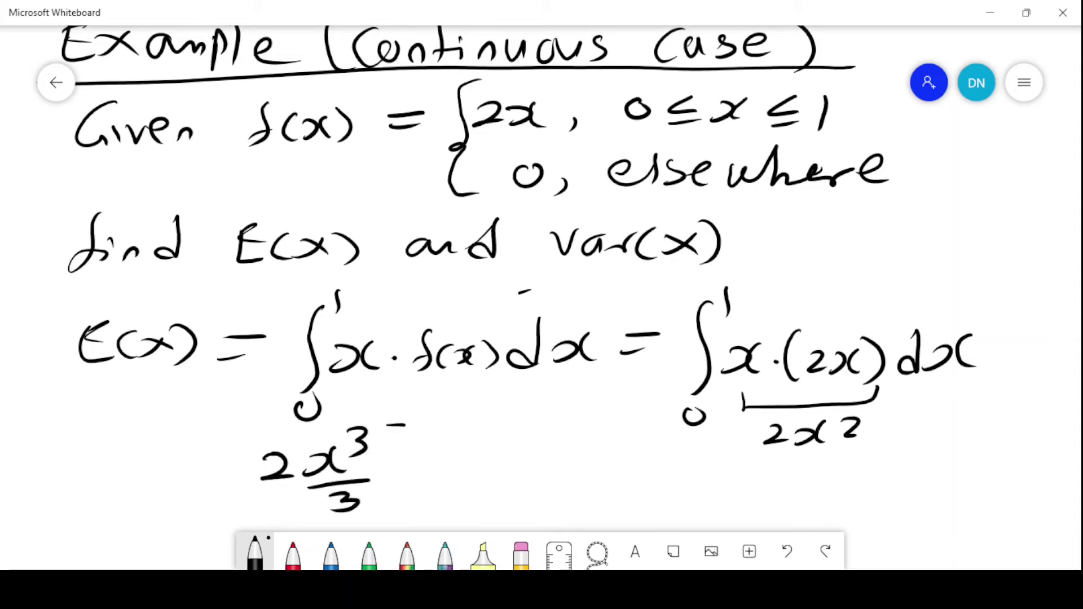
{"action": "left_click_drag", "start_coordinate": [405, 426], "coordinate": [388, 508]}
{"action": "left_click_drag", "start_coordinate": [261, 427], "coordinate": [241, 505]}
{"action": "mouse_move", "coordinate": [192, 465]}
{"action": "left_mouse_down"}
{"action": "mouse_move", "coordinate": [218, 463]}
{"action": "mouse_move", "coordinate": [226, 483]}
{"action": "left_mouse_up"}
{"action": "left_click_drag", "start_coordinate": [427, 500], "coordinate": [436, 492]}
{"action": "mouse_move", "coordinate": [430, 425]}
{"action": "left_mouse_down"}
{"action": "mouse_move", "coordinate": [433, 444]}
{"action": "mouse_move", "coordinate": [500, 463]}
{"action": "mouse_move", "coordinate": [500, 478]}
{"action": "mouse_move", "coordinate": [585, 470]}
{"action": "mouse_move", "coordinate": [541, 505]}
{"action": "left_mouse_up"}
{"action": "mouse_move", "coordinate": [578, 474]}
{"action": "left_mouse_down"}
{"action": "mouse_move", "coordinate": [599, 481]}
{"action": "mouse_move", "coordinate": [574, 501]}
{"action": "mouse_move", "coordinate": [586, 522]}
{"action": "left_mouse_up"}
{"action": "left_click_drag", "start_coordinate": [647, 484], "coordinate": [590, 531]}
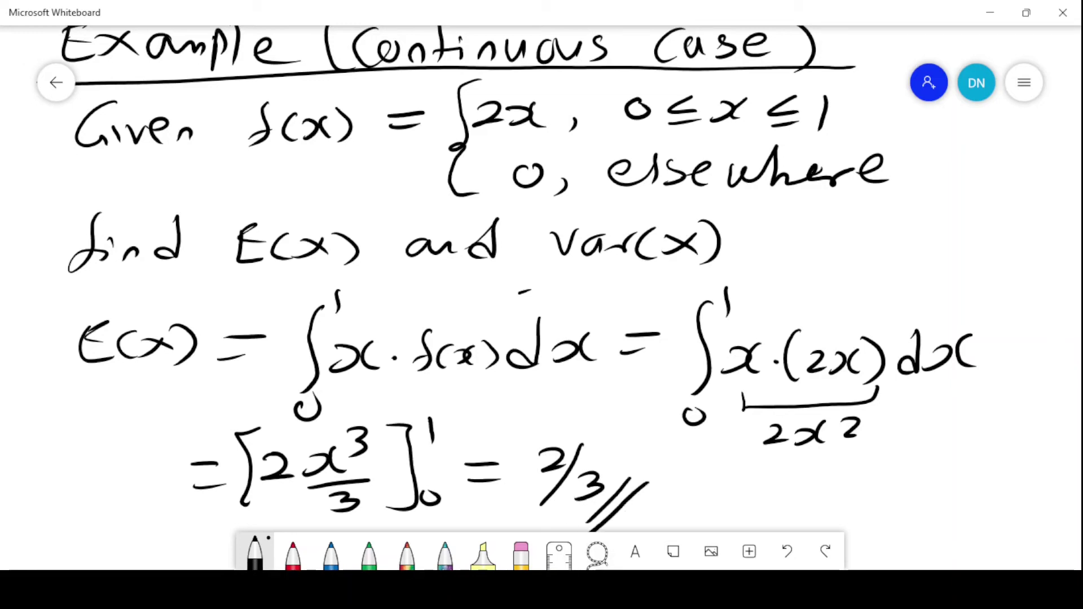